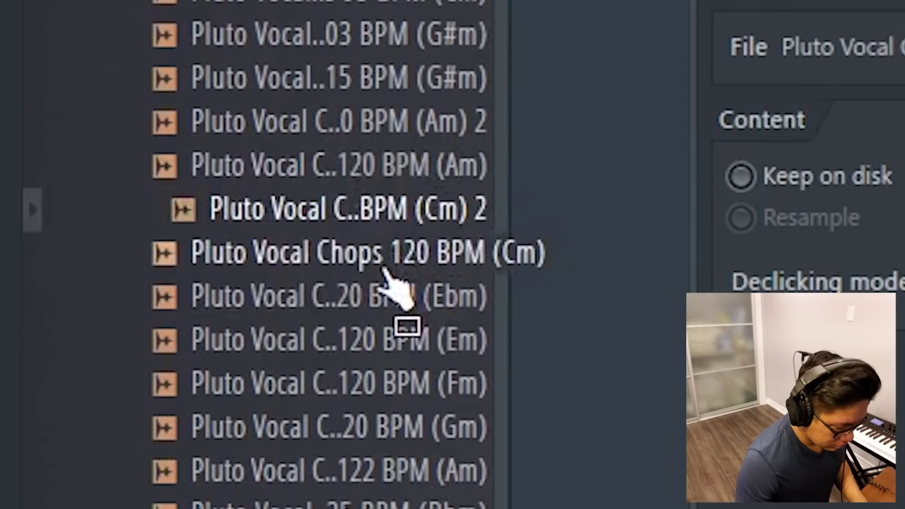
Step: Preview the Pluto Vocal Chops 120 BPM (Cm) loop in the Browser
click(388, 262)
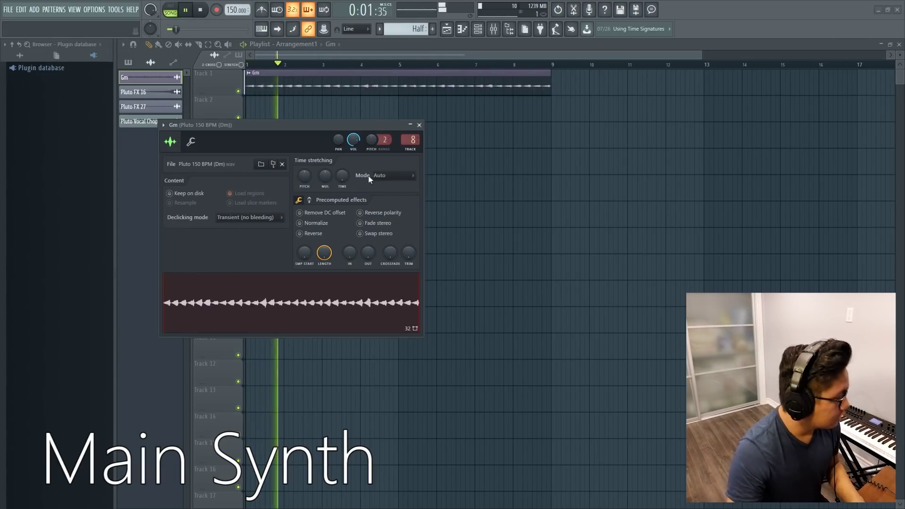
Step: Raise the synth loop's time-stretch pitch and slice its clip at two bar lines
drag(304, 176, 305, 162)
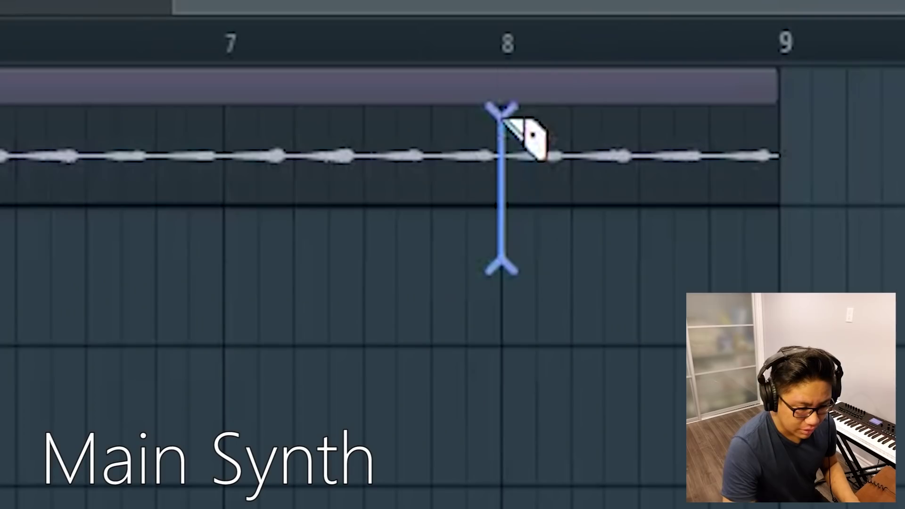
click(502, 152)
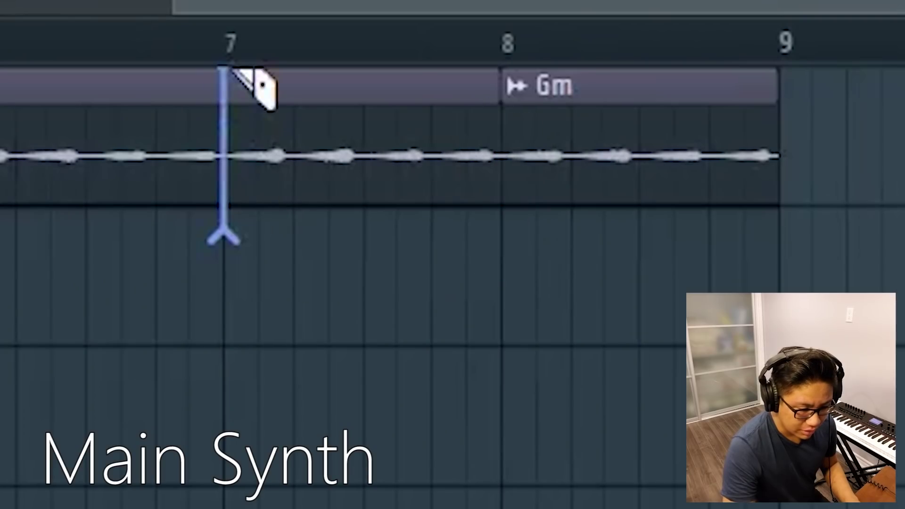
click(224, 152)
Step: Undo the last playlist edit and play the sliced synth from just before bar 7
right_click(624, 138)
key(ctrl+z)
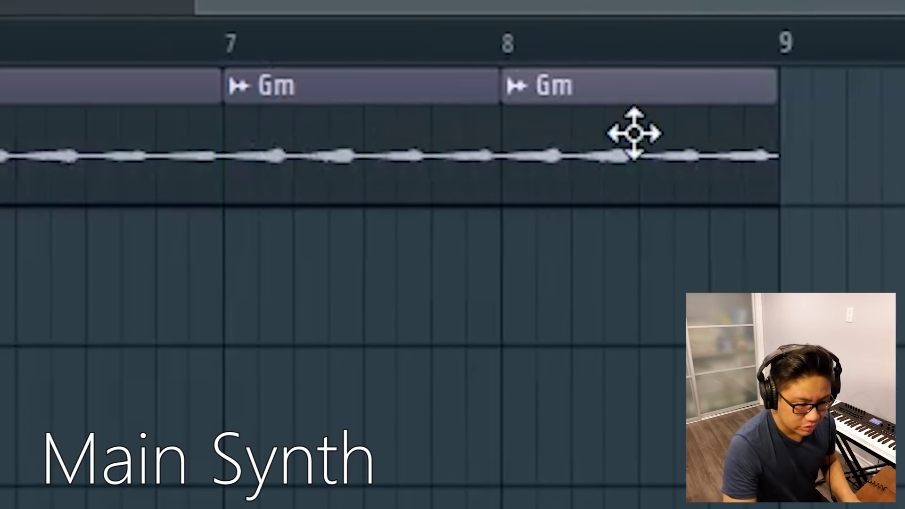
click(190, 32)
key(space)
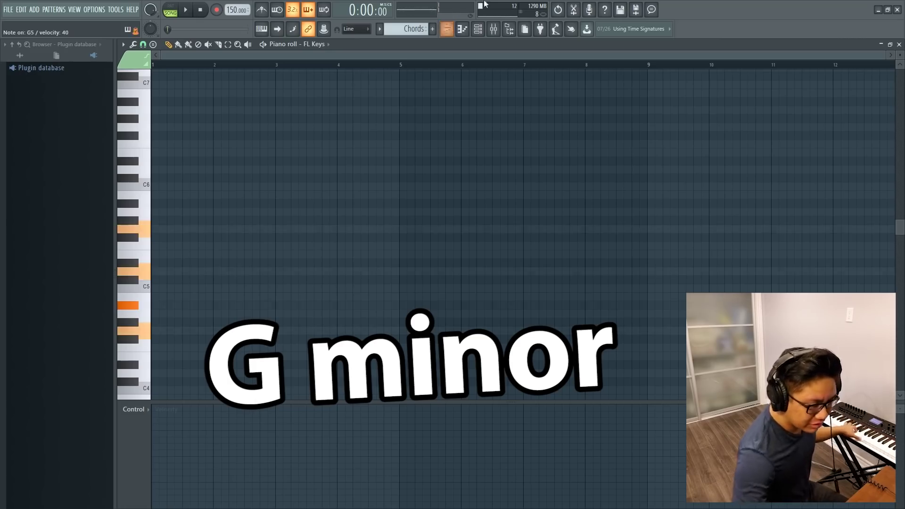
Step: Record the chords, copy them to bars 3 and 5, and duplicate into bars 7–9
key(space)
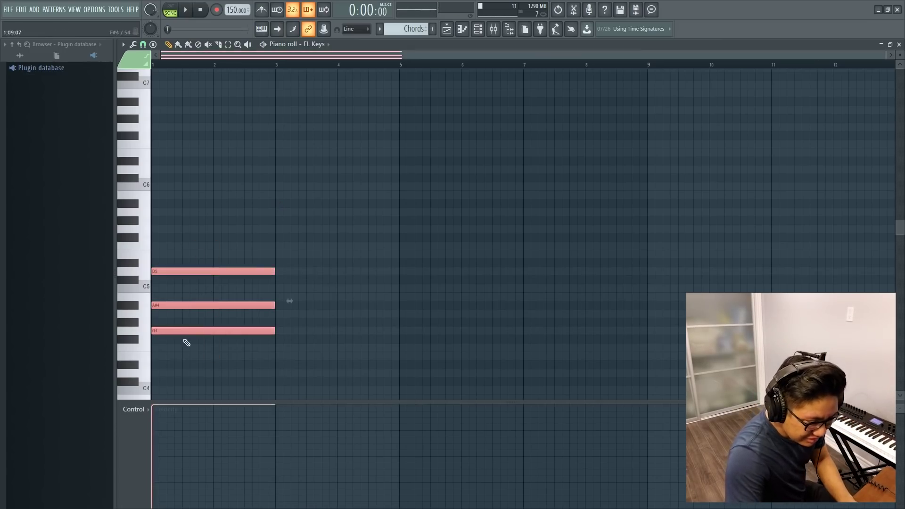
drag(222, 351, 382, 255)
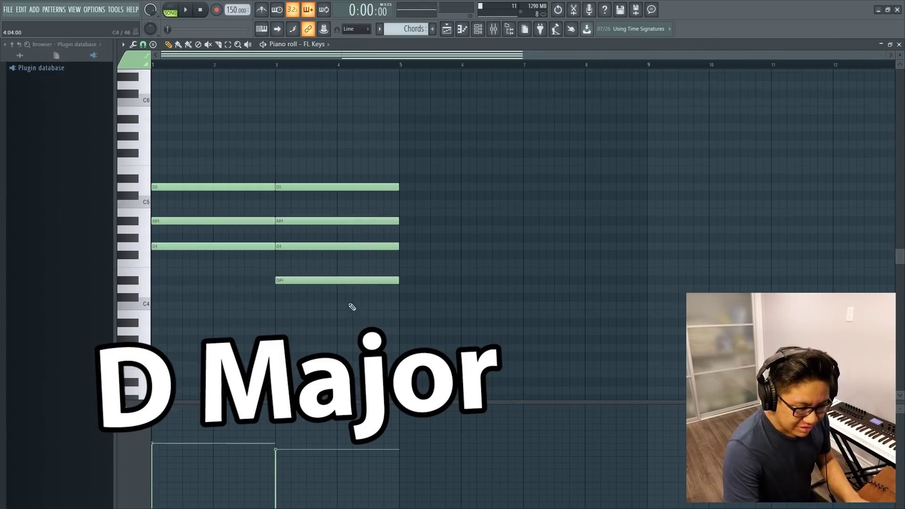
scroll(283, 248, up, 3)
drag(241, 290, 236, 213)
drag(218, 248, 466, 290)
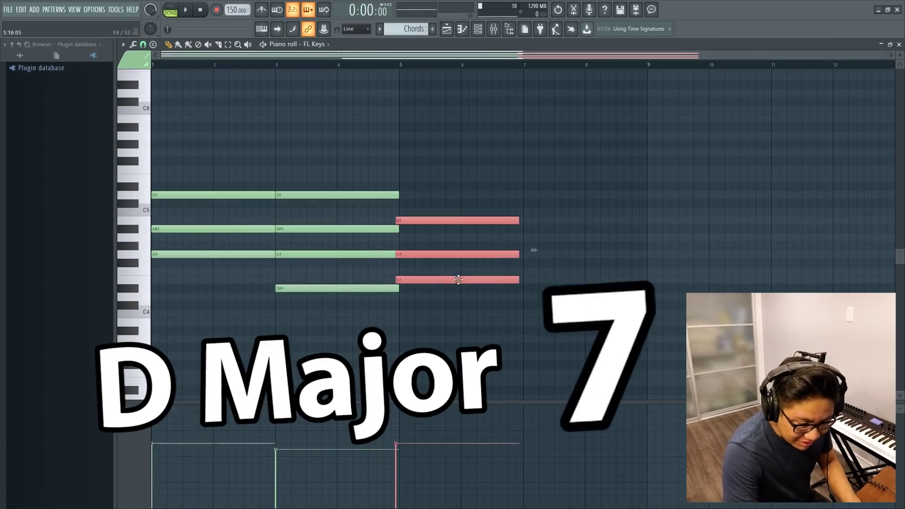
click(450, 331)
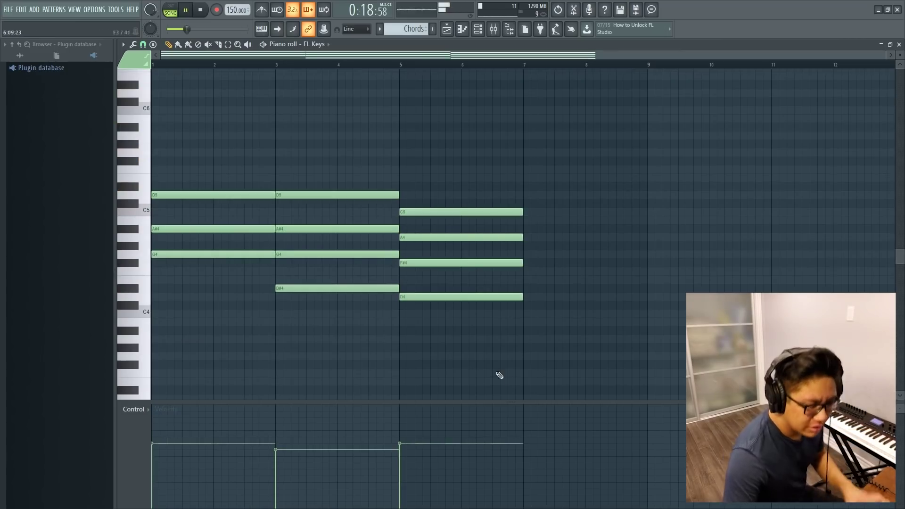
mouse_move(364, 346)
mouse_down()
mouse_move(318, 191)
mouse_move(566, 190)
mouse_up()
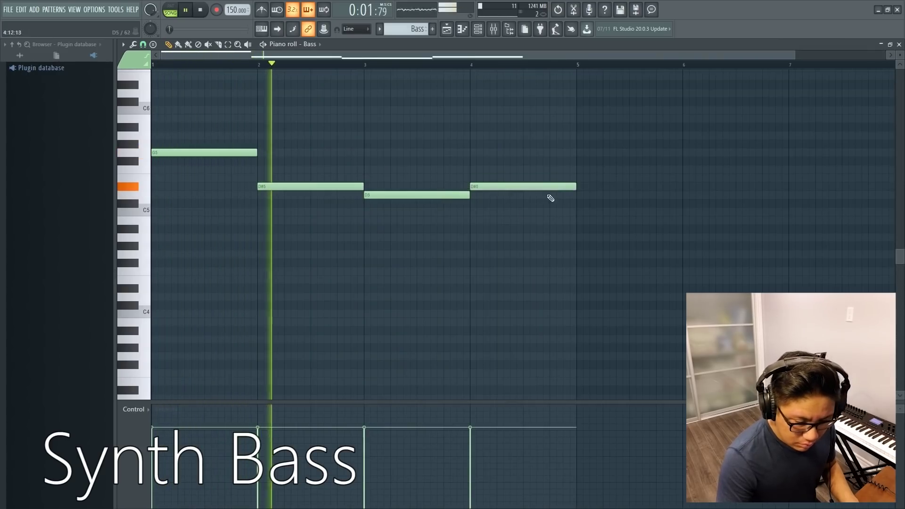
Step: Shorten the fourth bass note, add a short D5 note, and duplicate the whole line
drag(574, 188, 555, 196)
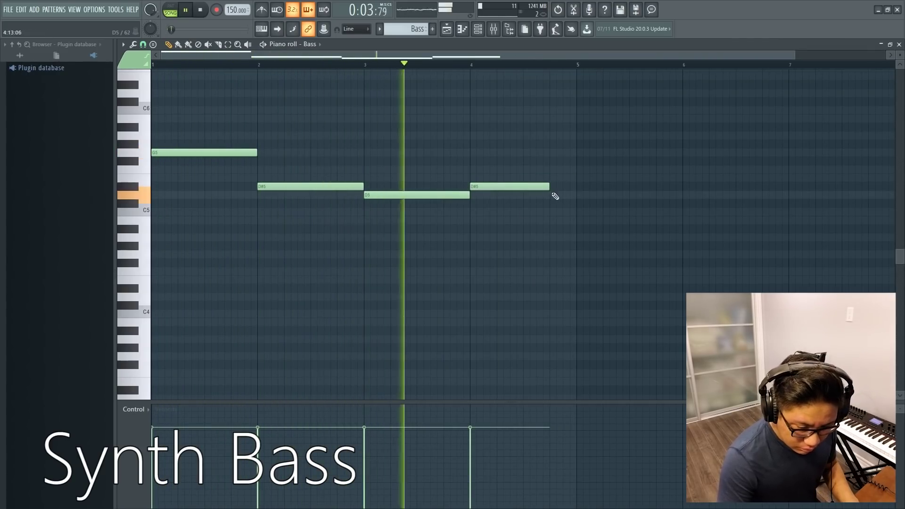
click(550, 195)
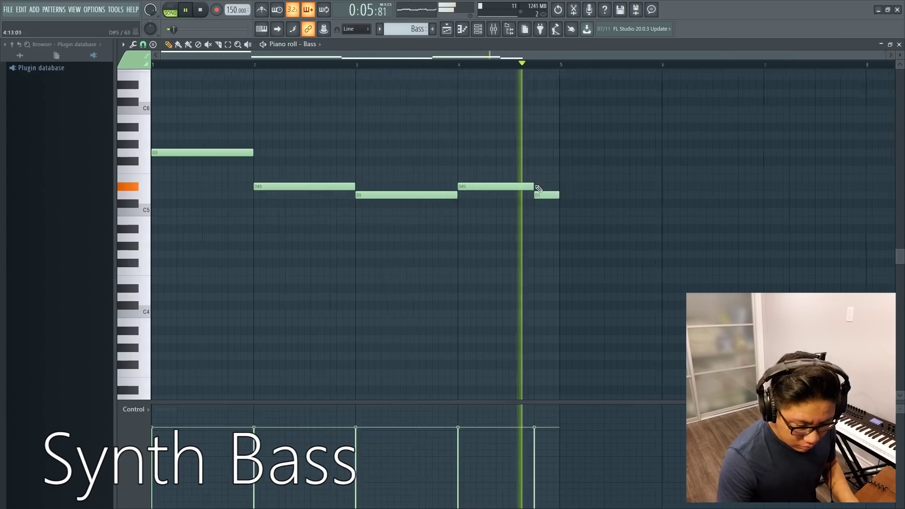
key(ctrl+a)
key(ctrl+b)
Step: Replay the bass, lower one repeated note a semitone, and add a short note near bar 8
key(space)
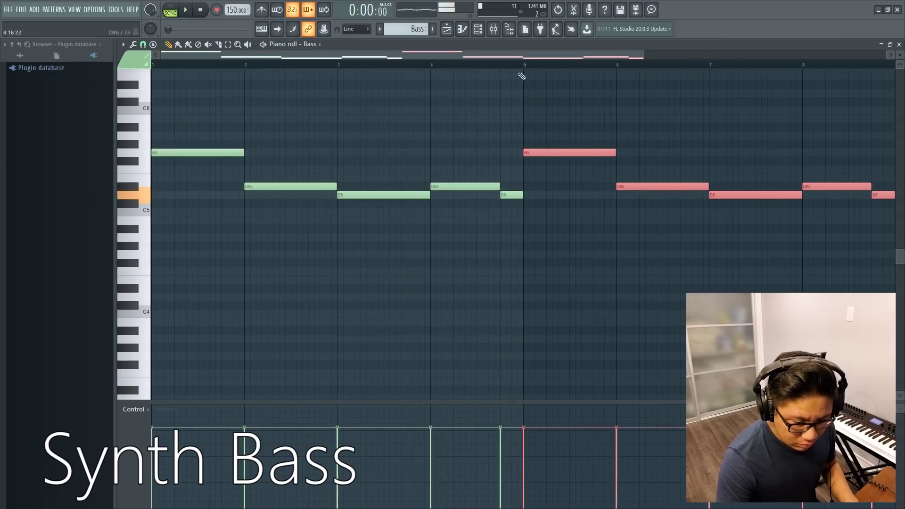
key(space)
click(492, 207)
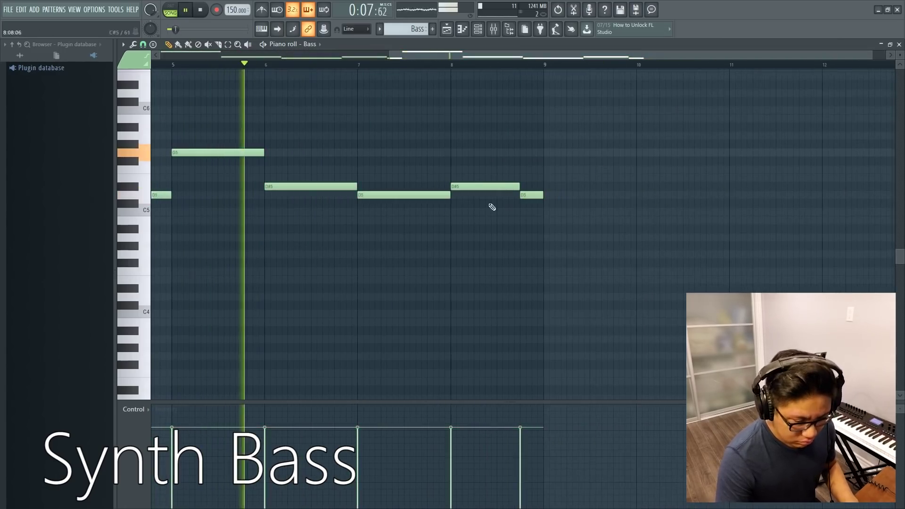
drag(495, 187, 497, 195)
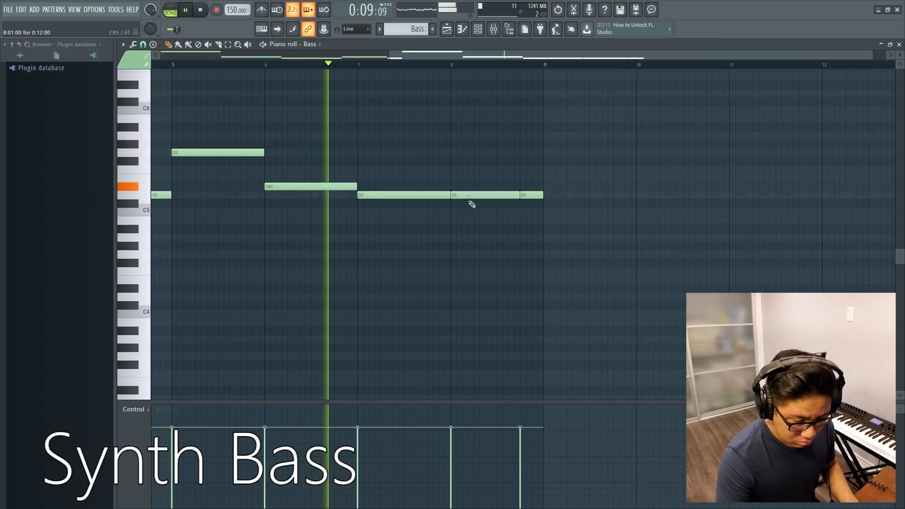
click(497, 195)
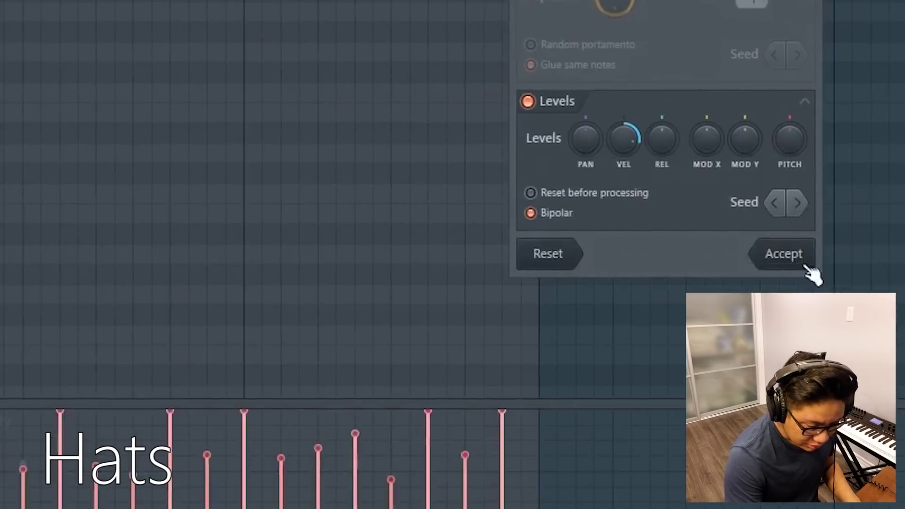
Step: Accept the randomized hi-hat velocities, close the hats editor, and hide the velocity graph
click(511, 455)
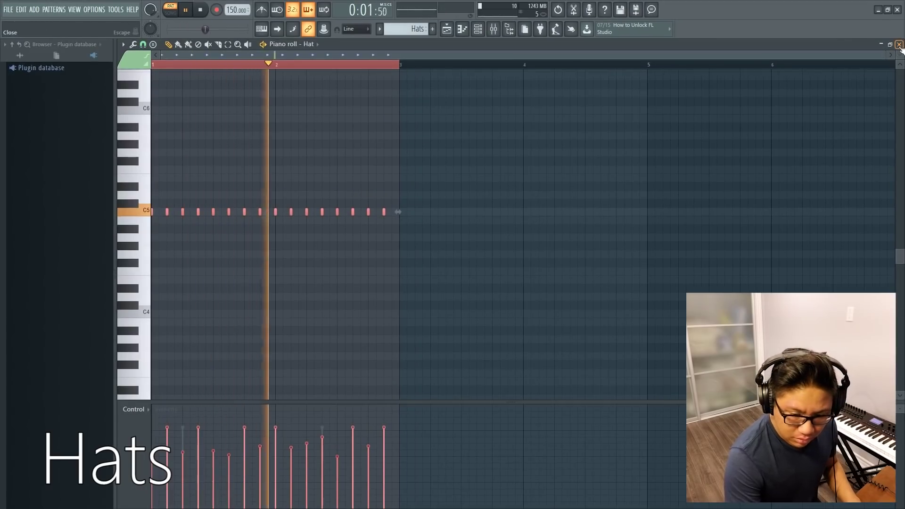
click(899, 45)
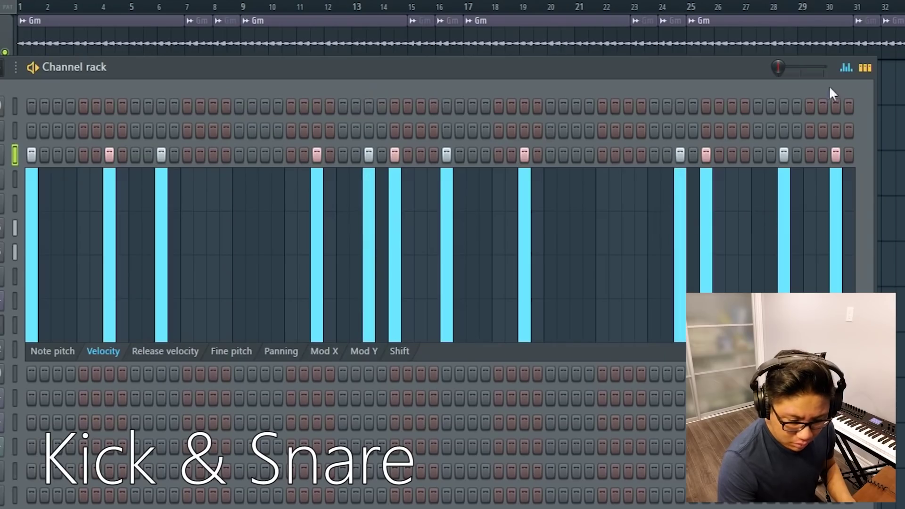
click(847, 67)
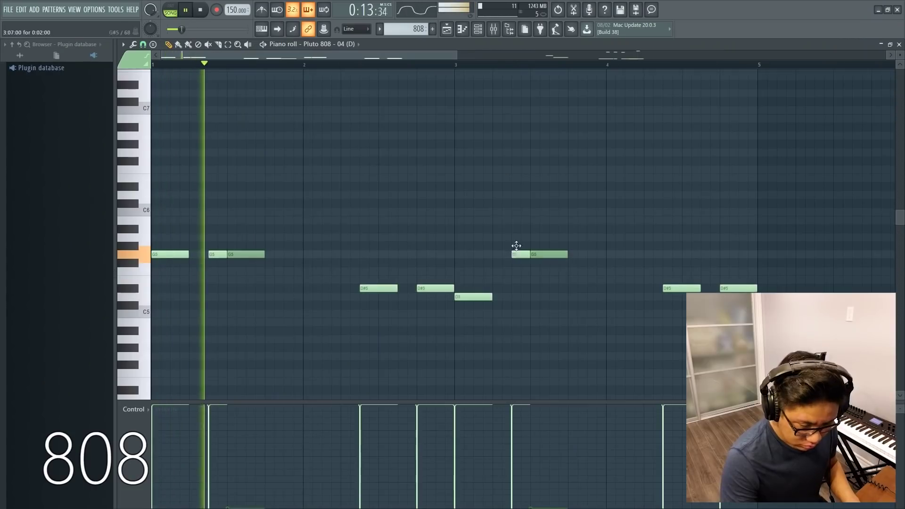
Step: Raise a short 808 note, shift the high note later and D7 earlier, then close the editor
drag(517, 246, 519, 195)
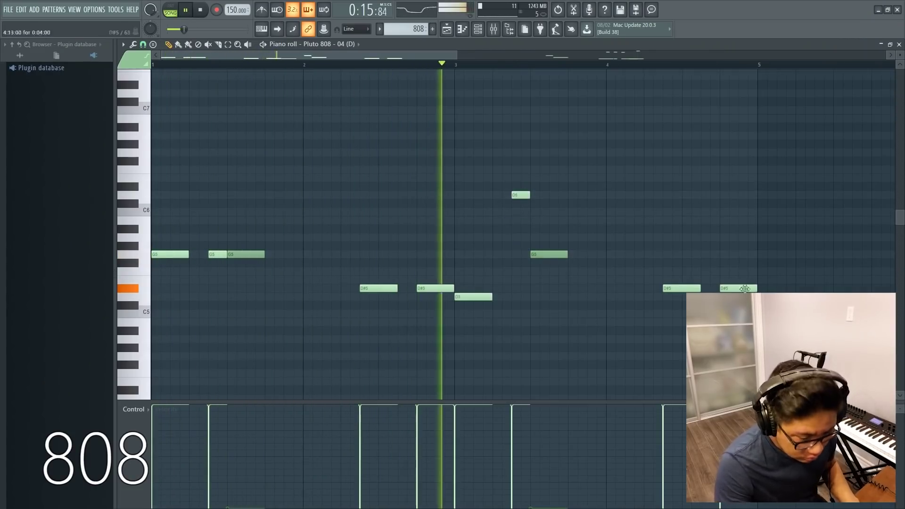
scroll(423, 59, down, 2)
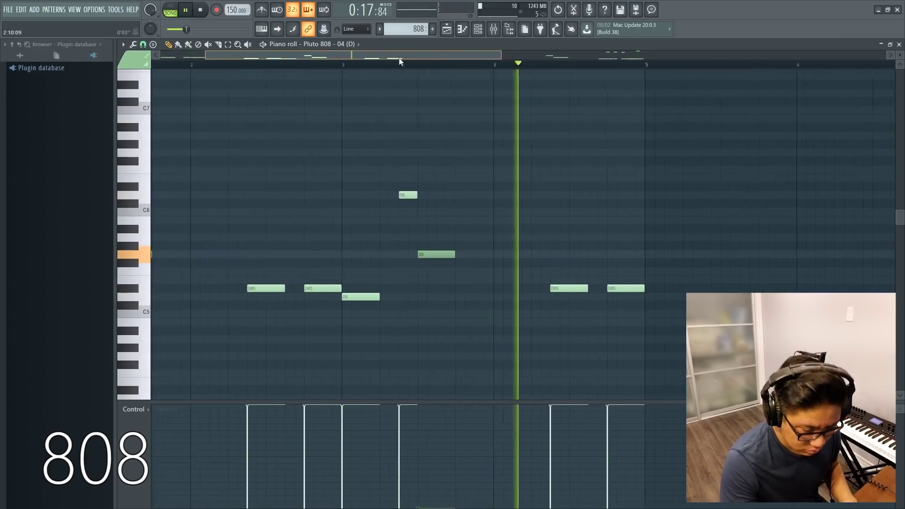
scroll(423, 59, down, 2)
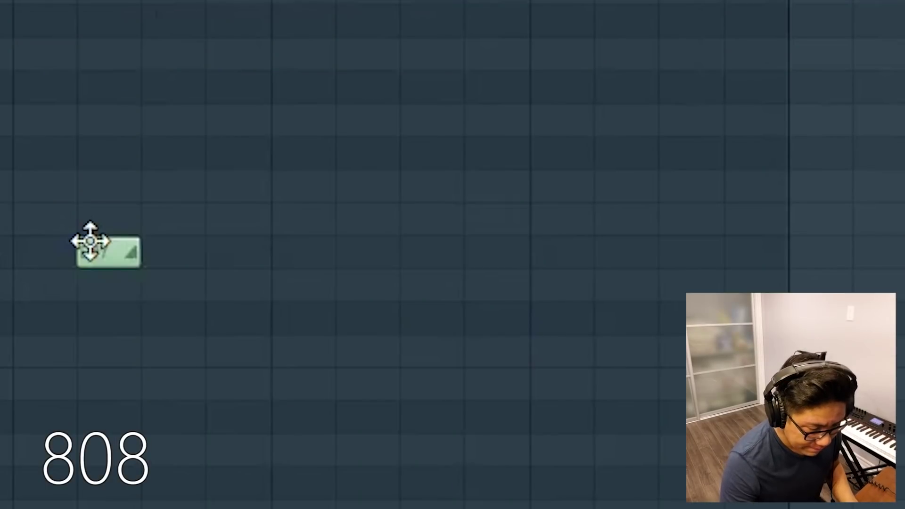
drag(91, 242, 135, 242)
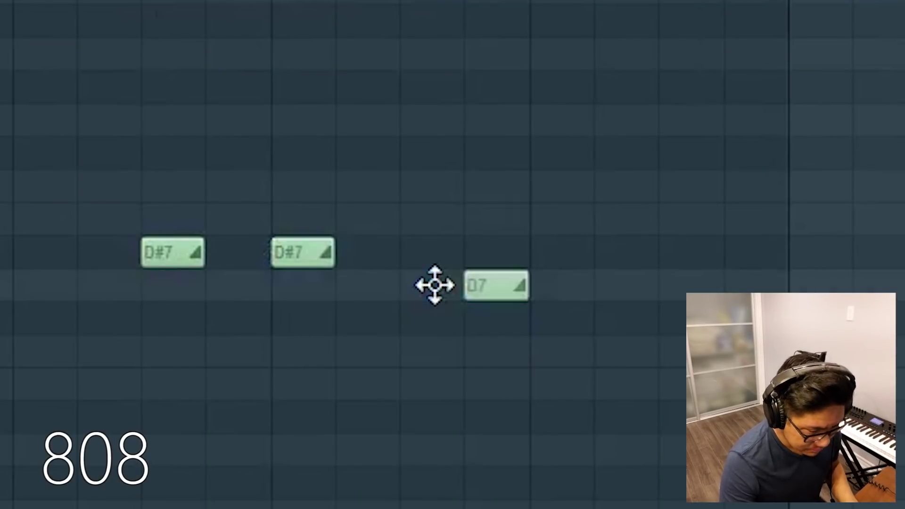
drag(436, 286, 387, 296)
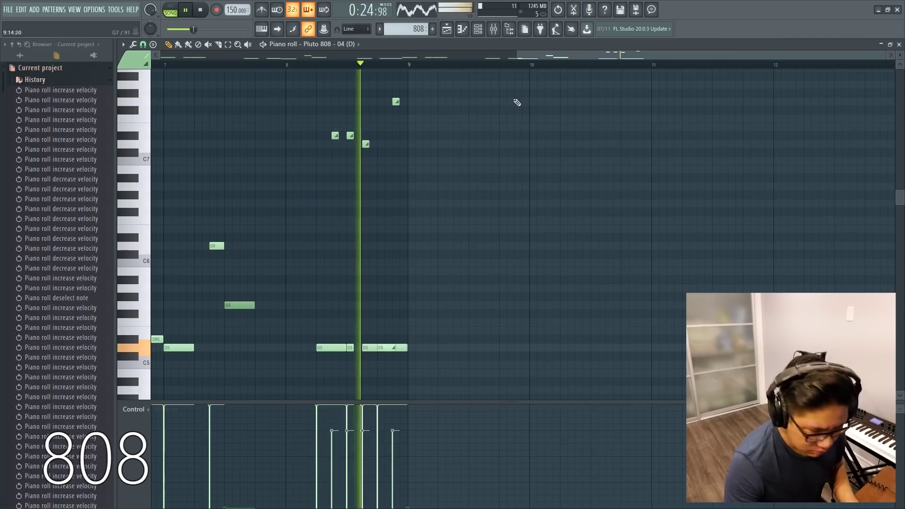
click(93, 56)
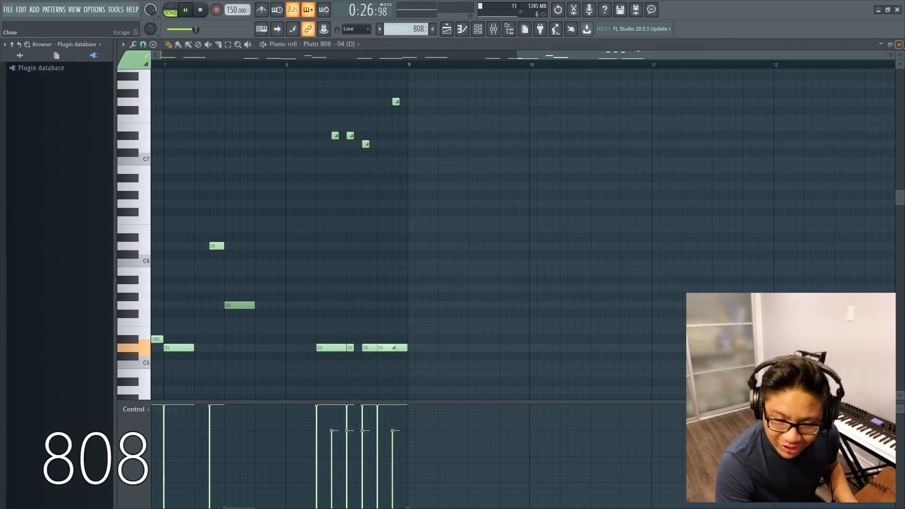
key(Escape)
key(Escape)
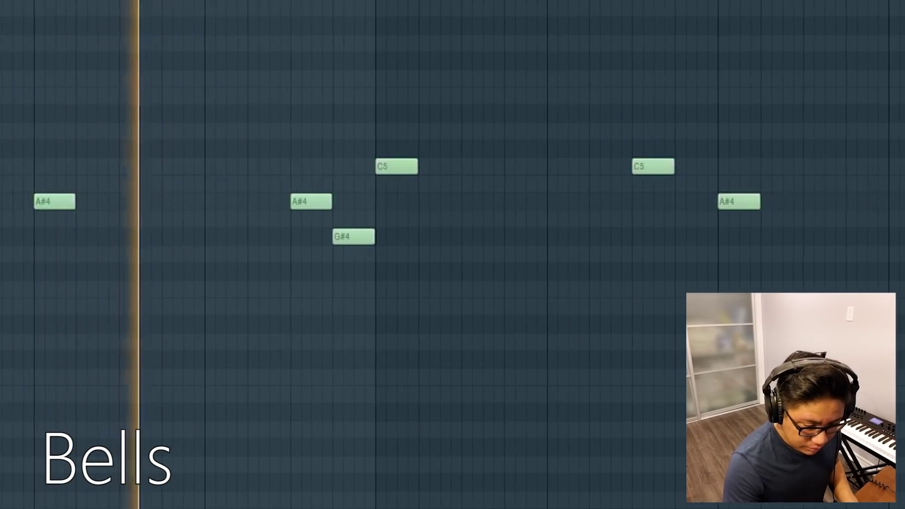
drag(631, 166, 631, 78)
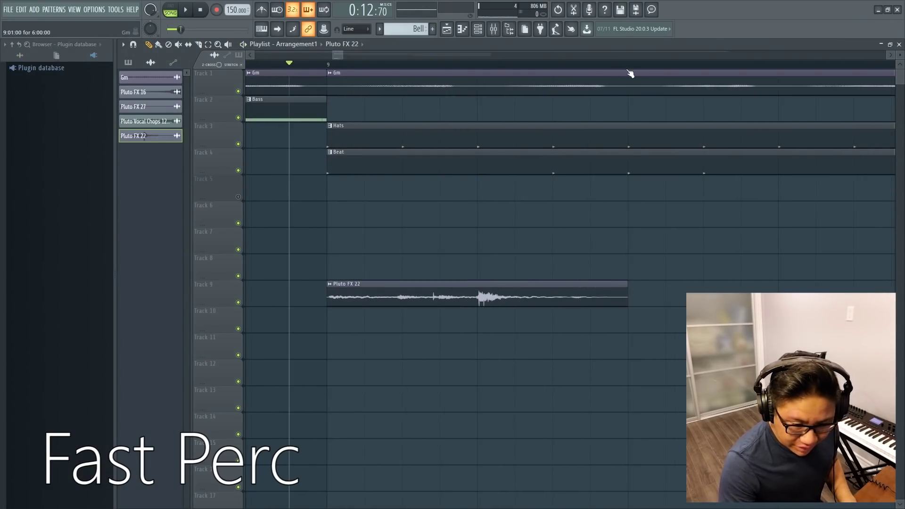
Step: Select the Pluto FX 22 bar range, lengthen an overlapping note, and play the percussion pattern
drag(630, 64, 328, 64)
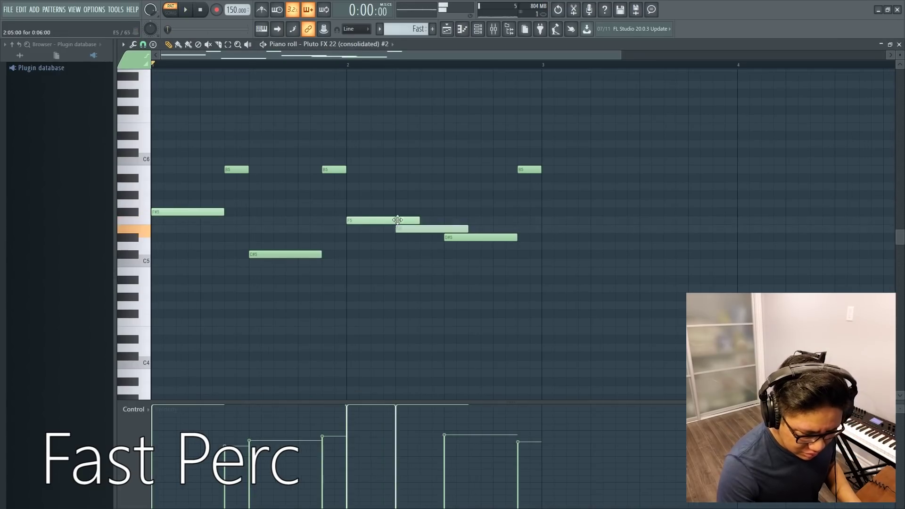
drag(398, 228, 398, 219)
key(space)
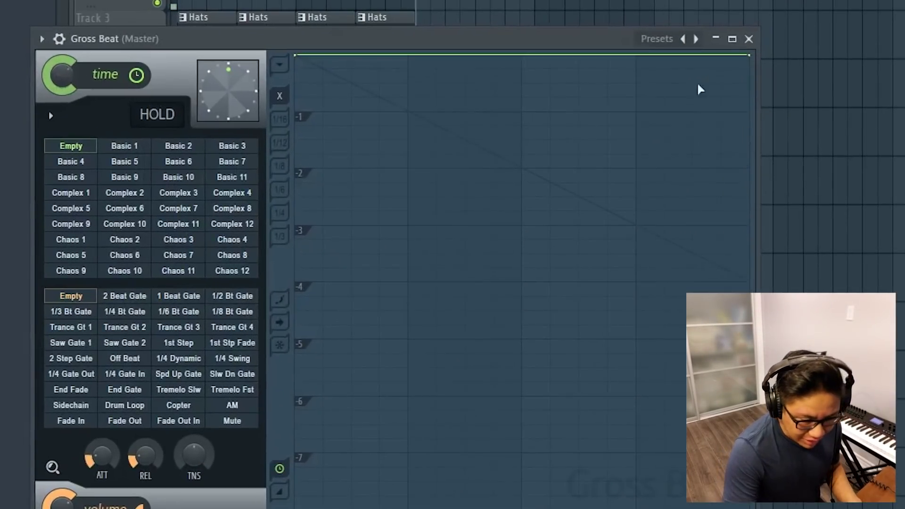
Step: Switch Gross Beat to the Momentary preset bank and engage the 1/2 Speed time slot
click(697, 38)
click(698, 39)
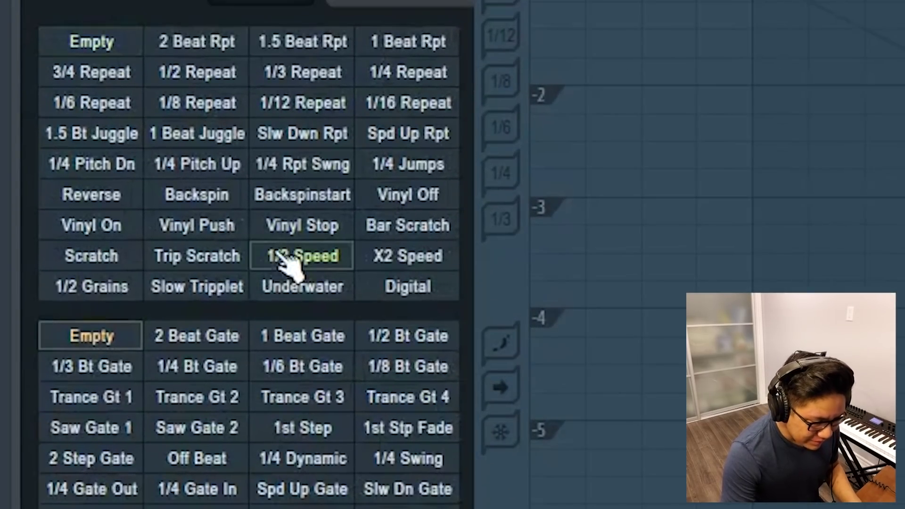
click(288, 259)
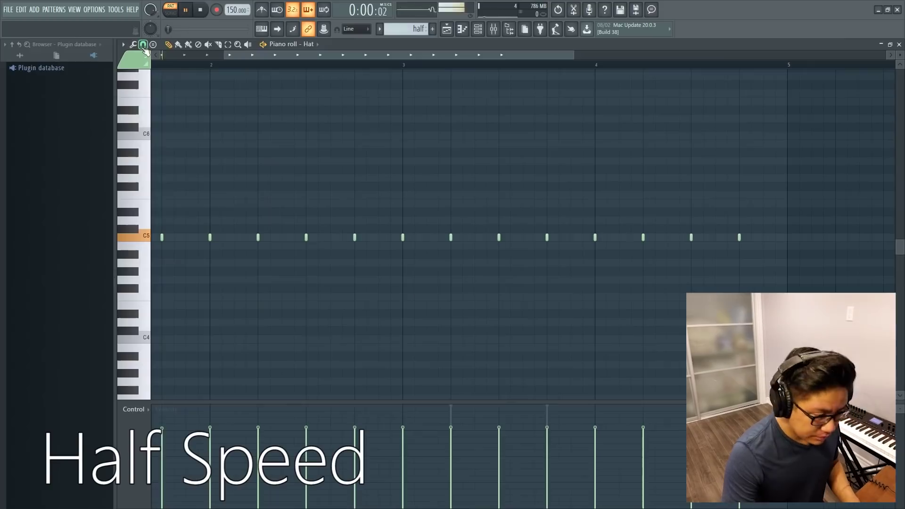
Step: Set Hat snap to 1/4 beat, add a C5 note, delete one near bar 4, and select another
click(144, 44)
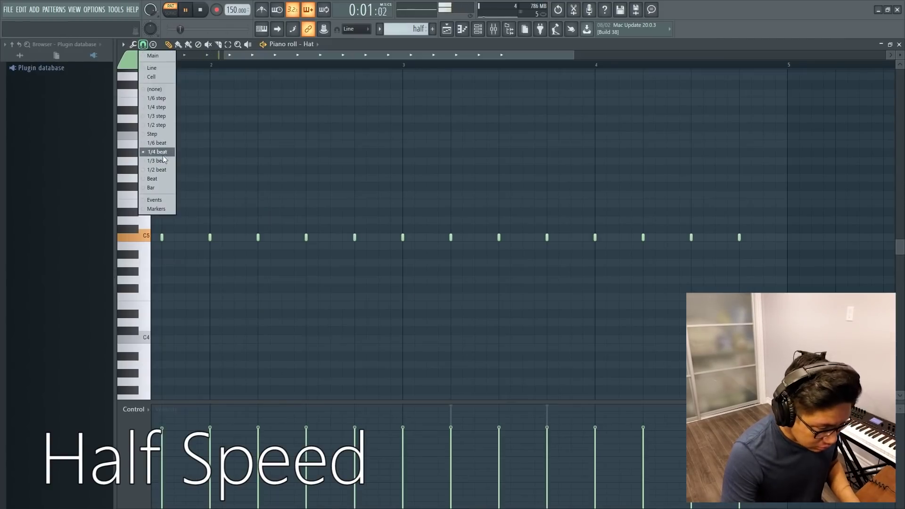
click(162, 152)
click(338, 238)
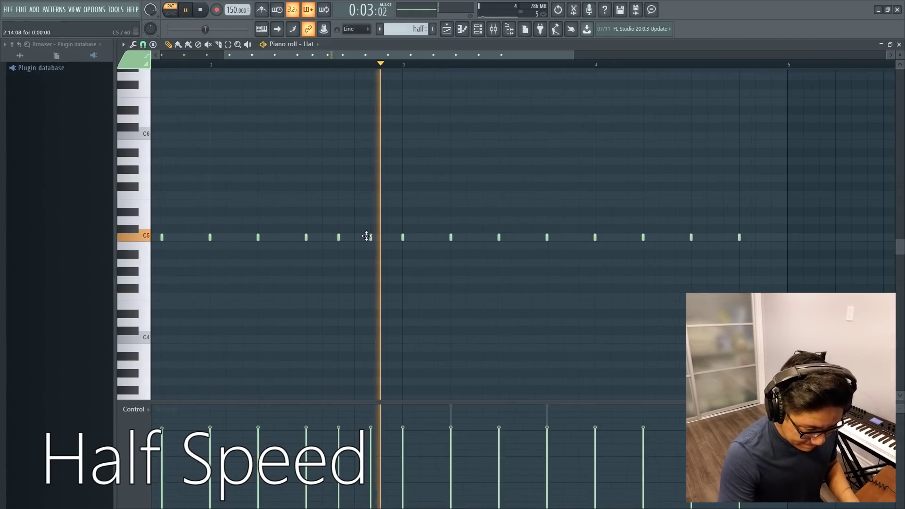
right_click(547, 237)
drag(386, 238, 343, 238)
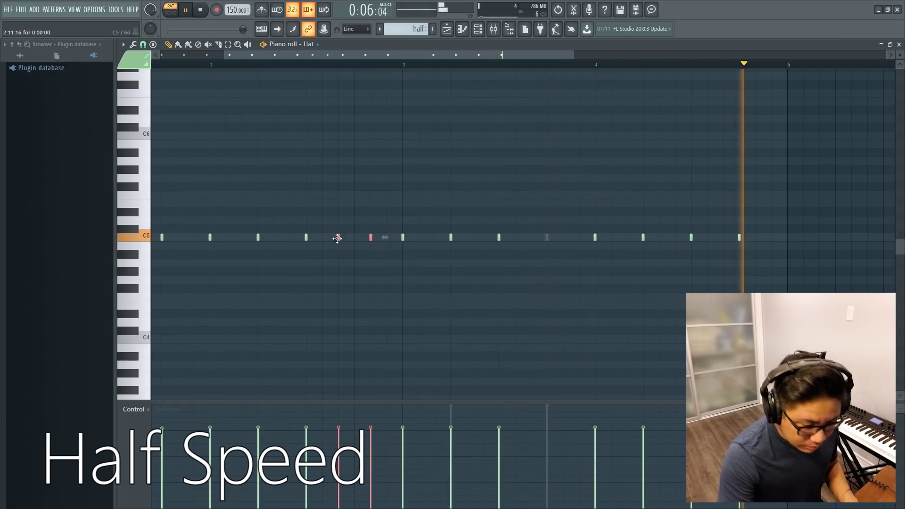
scroll(495, 217, down, 2)
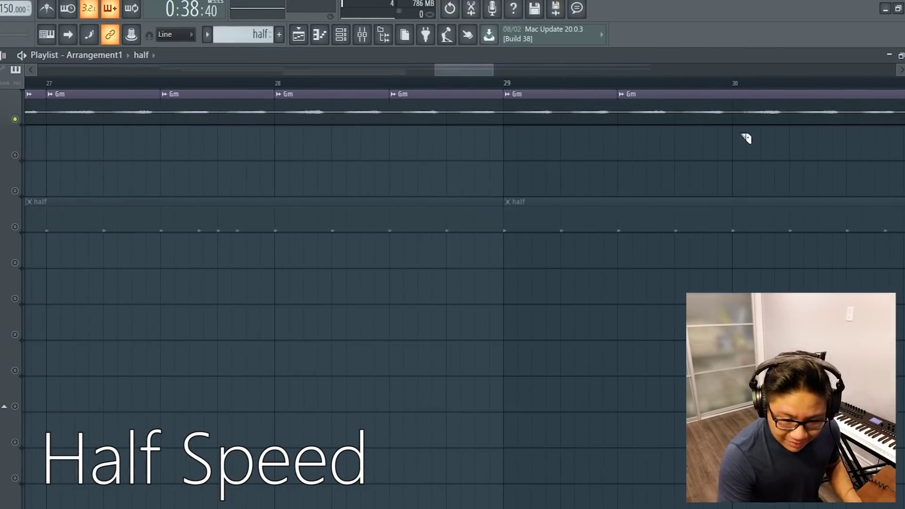
scroll(745, 137, down, 5)
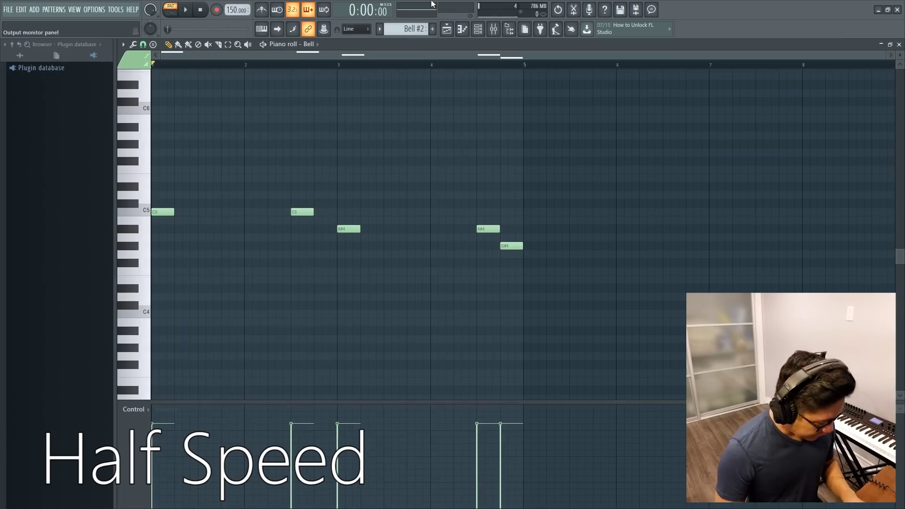
Step: Select all the notes in the Bell piano roll
key(ctrl+a)
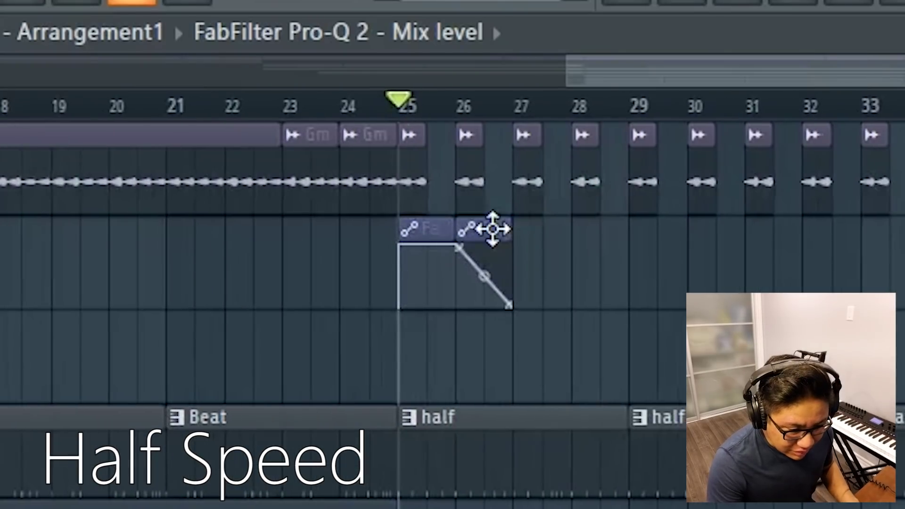
drag(494, 230, 523, 245)
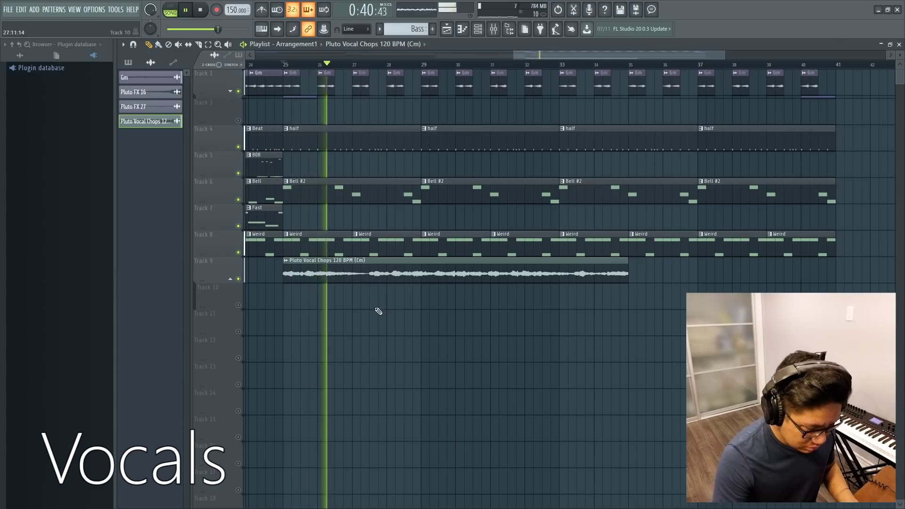
Step: Check the Pluto Vocal Chops clip's sample settings on Track 9 and play the arrangement with it
key(space)
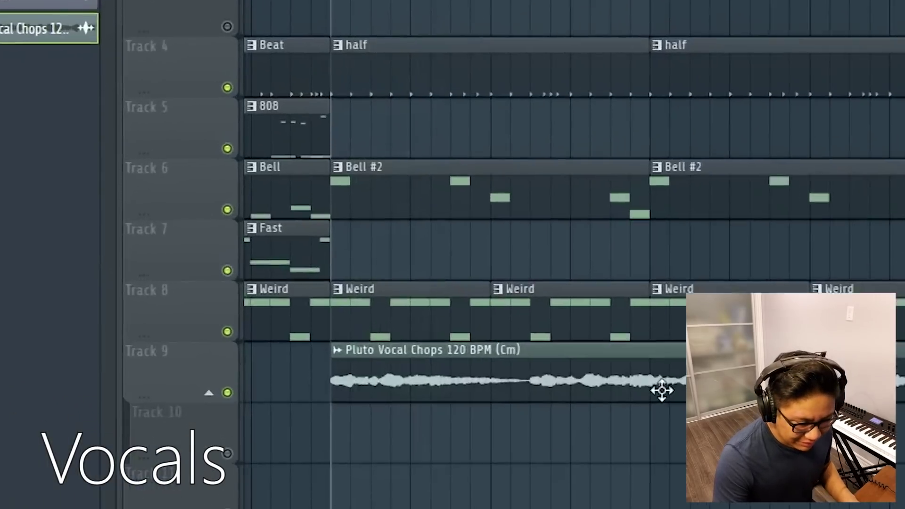
double_click(504, 276)
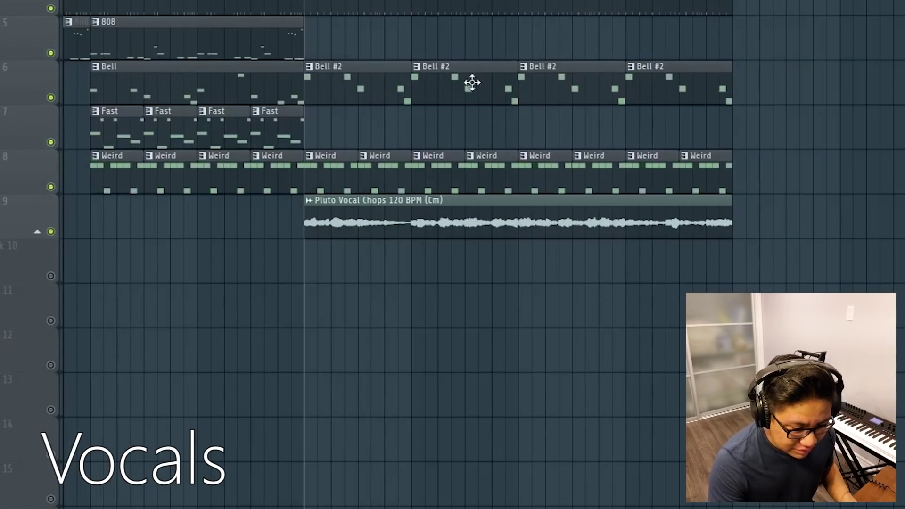
key(space)
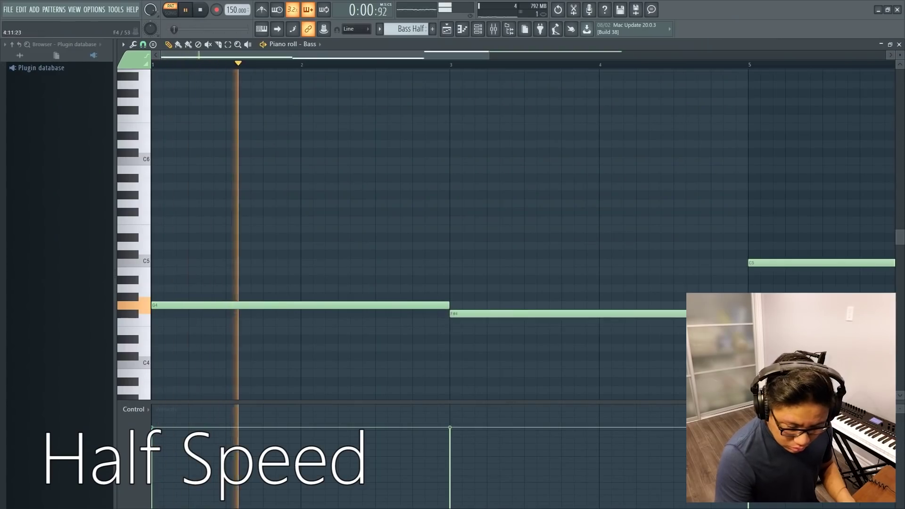
Step: Raise the bar-4 Half bass note near C5, then cut the Half clip at its midpoint
drag(601, 312, 625, 238)
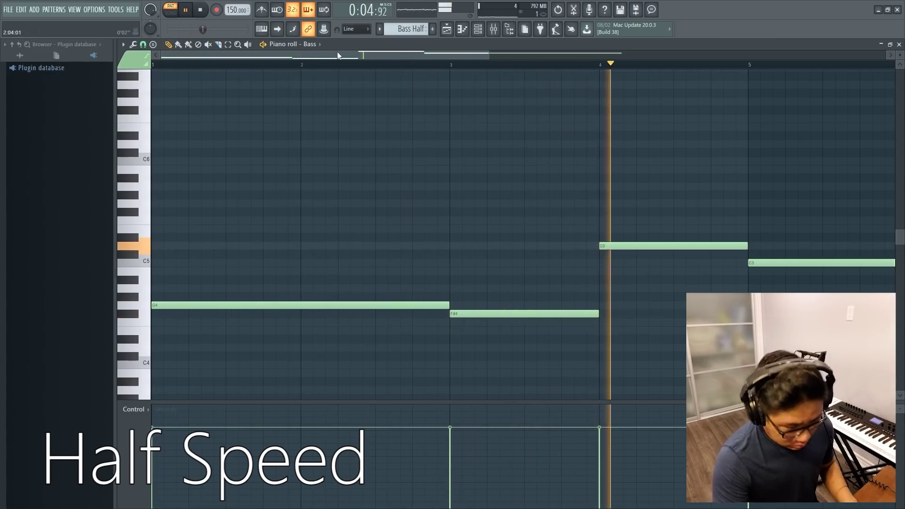
drag(438, 55, 396, 62)
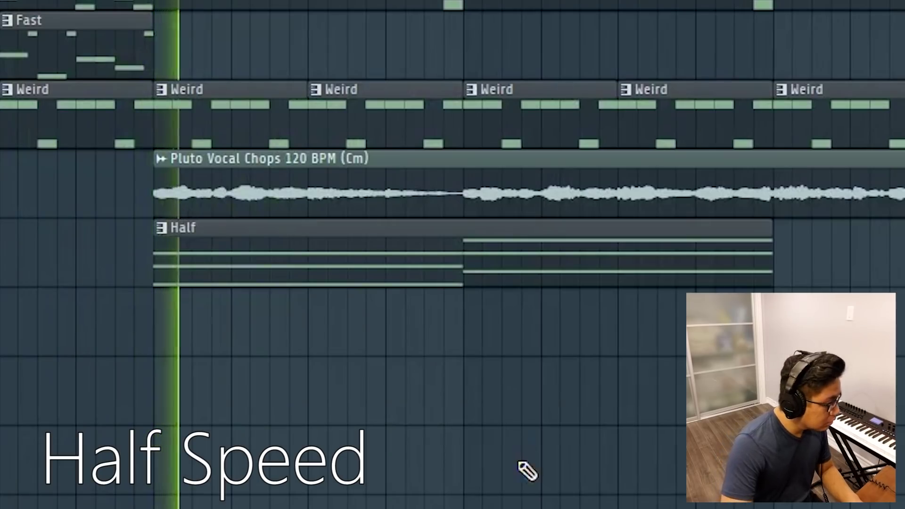
click(466, 261)
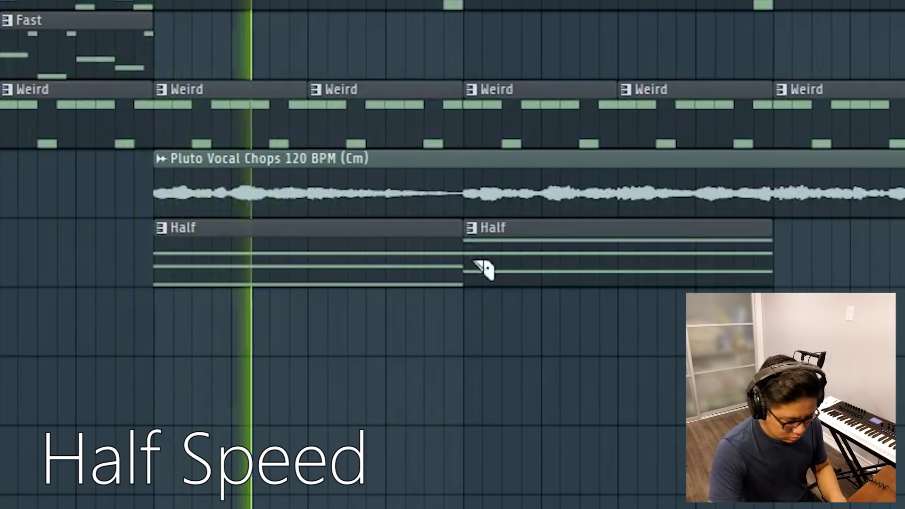
right_click(535, 259)
drag(267, 253, 739, 265)
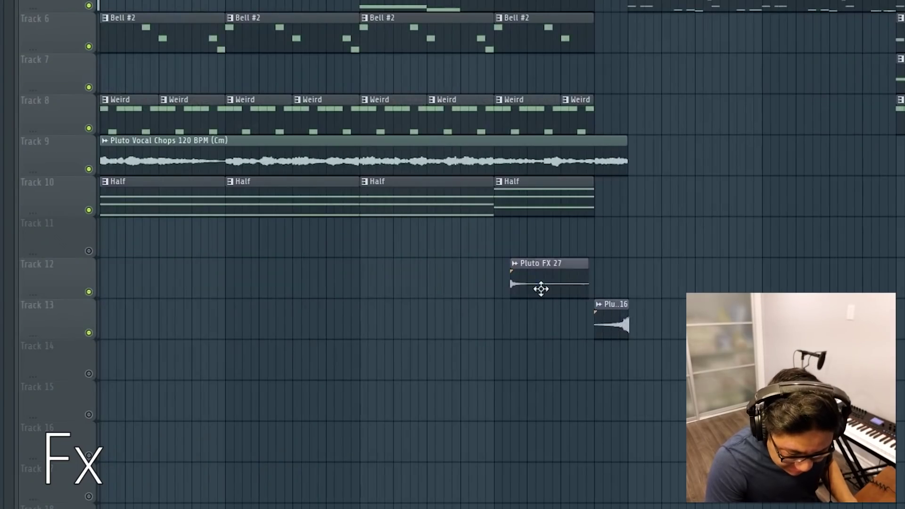
Step: Align the Pluto FX 27 crash to start where the FX 16 riser ends, then select both
drag(541, 288, 692, 288)
scroll(471, 315, up, 3)
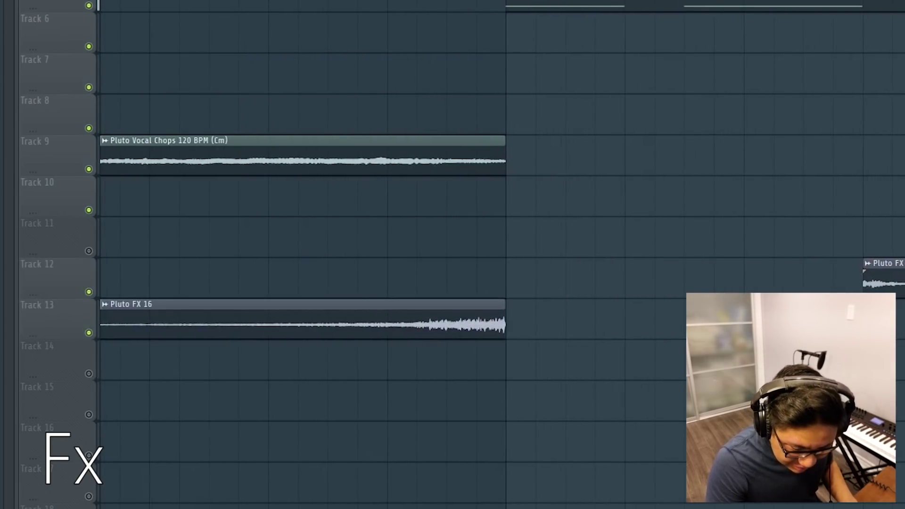
drag(881, 283, 566, 285)
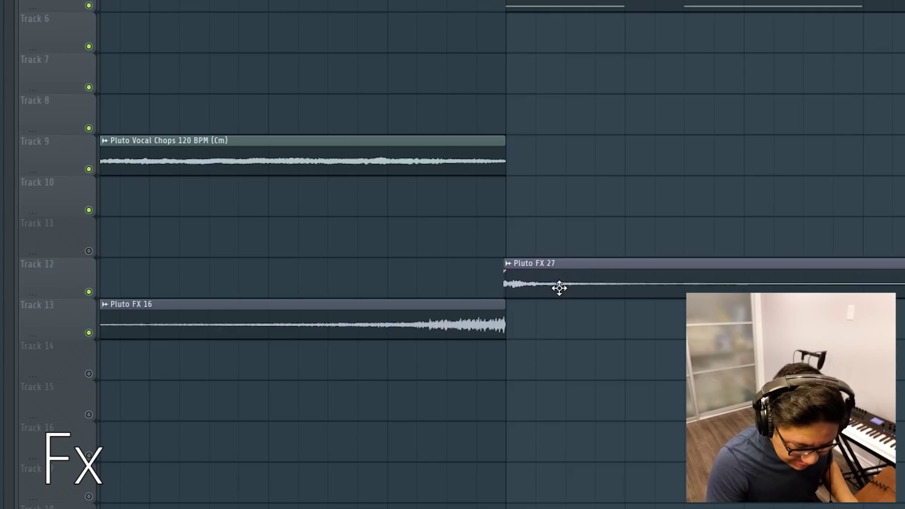
scroll(561, 286, down, 5)
key(space)
scroll(600, 167, down, 3)
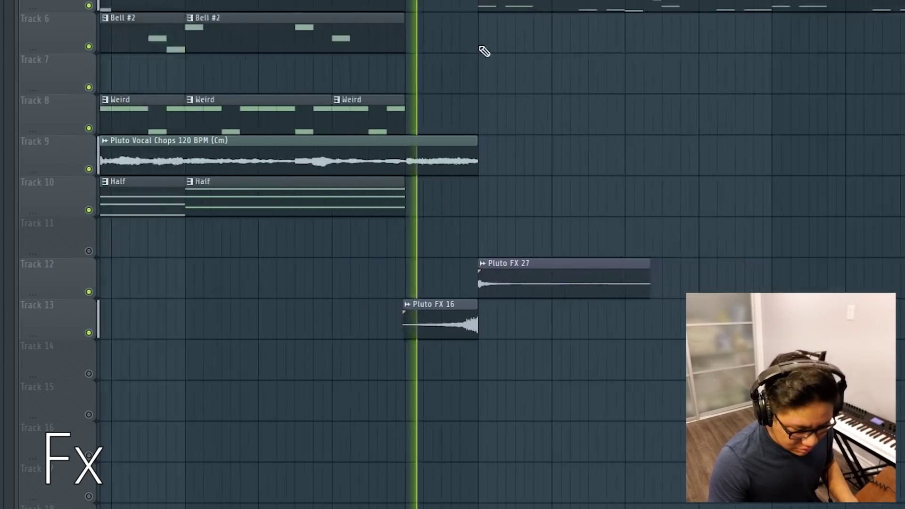
scroll(600, 168, up, 2)
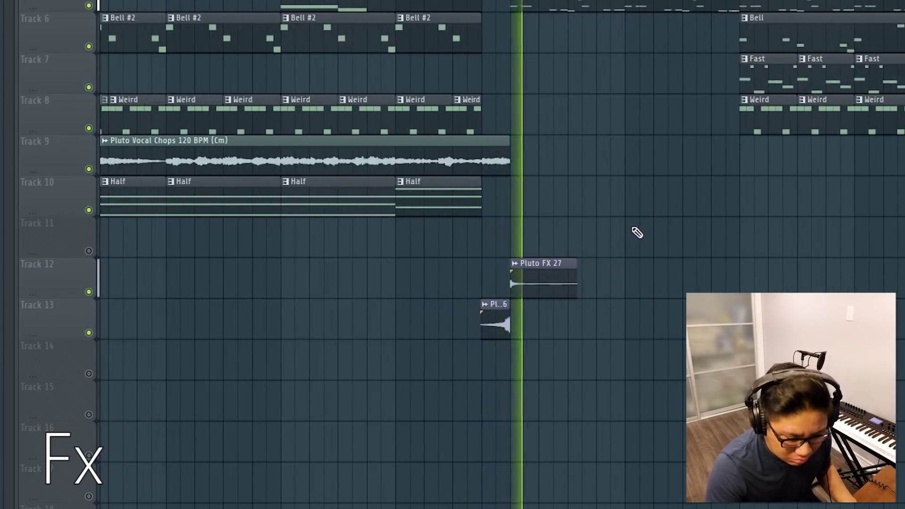
scroll(615, 268, up, 2)
ctrl+drag(465, 229, 596, 329)
scroll(325, 336, up, 2)
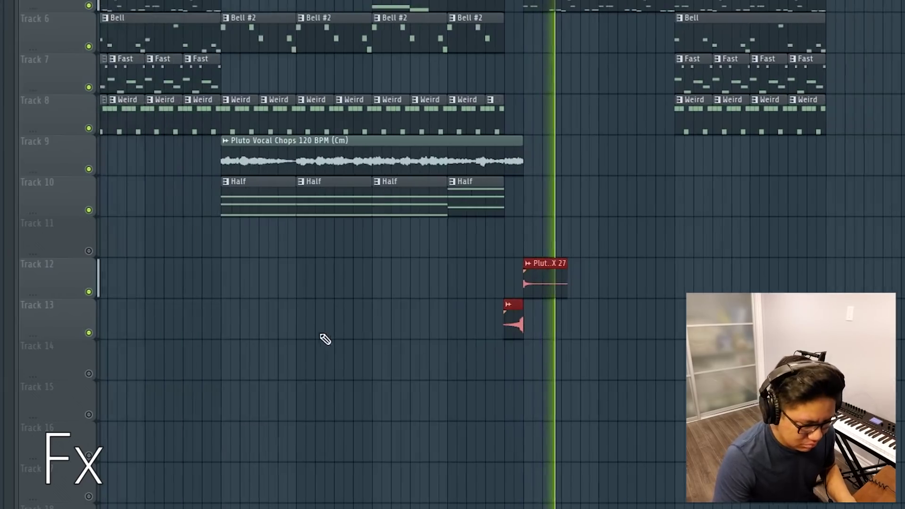